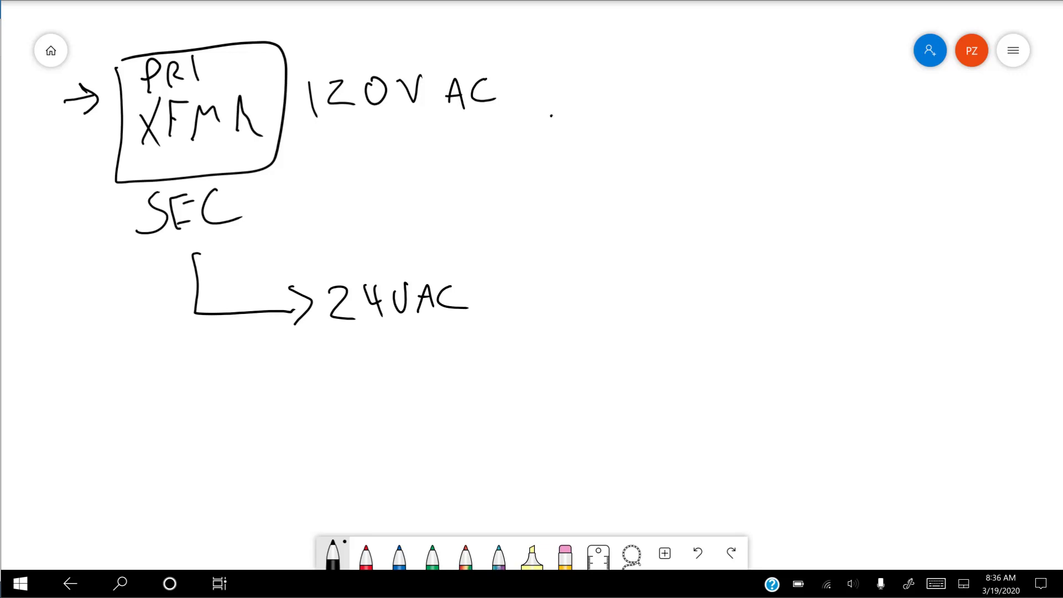
Draw a plus sign to the right of the 120V AC label
{"action": "mouse_move", "coordinate": [556, 118]}
{"action": "left_mouse_down"}
{"action": "mouse_move", "coordinate": [559, 159]}
{"action": "mouse_move", "coordinate": [579, 143]}
{"action": "left_mouse_up"}
Draw a minus sign below the plus, a horizontal axis between them, and a sine wave across it
{"action": "left_click_drag", "start_coordinate": [531, 261], "coordinate": [566, 256]}
{"action": "left_click_drag", "start_coordinate": [427, 217], "coordinate": [792, 193]}
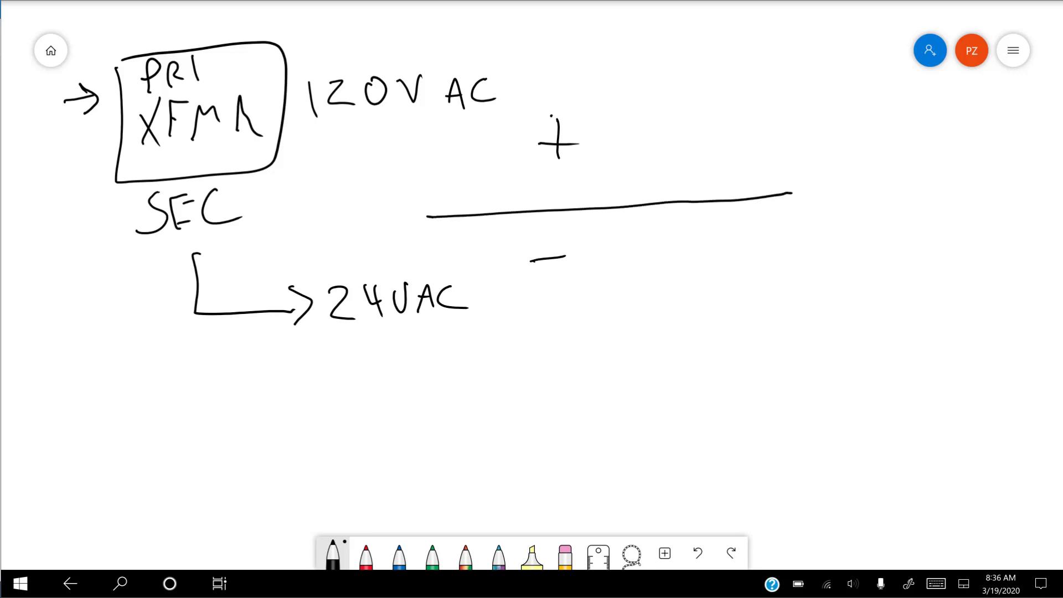
{"action": "mouse_move", "coordinate": [475, 268]}
{"action": "left_mouse_down"}
{"action": "mouse_move", "coordinate": [514, 200]}
{"action": "mouse_move", "coordinate": [563, 176]}
{"action": "mouse_move", "coordinate": [594, 229]}
{"action": "mouse_move", "coordinate": [648, 244]}
{"action": "mouse_move", "coordinate": [682, 177]}
{"action": "mouse_move", "coordinate": [741, 206]}
{"action": "mouse_move", "coordinate": [759, 237]}
{"action": "mouse_move", "coordinate": [789, 168]}
{"action": "mouse_move", "coordinate": [817, 233]}
{"action": "left_mouse_up"}
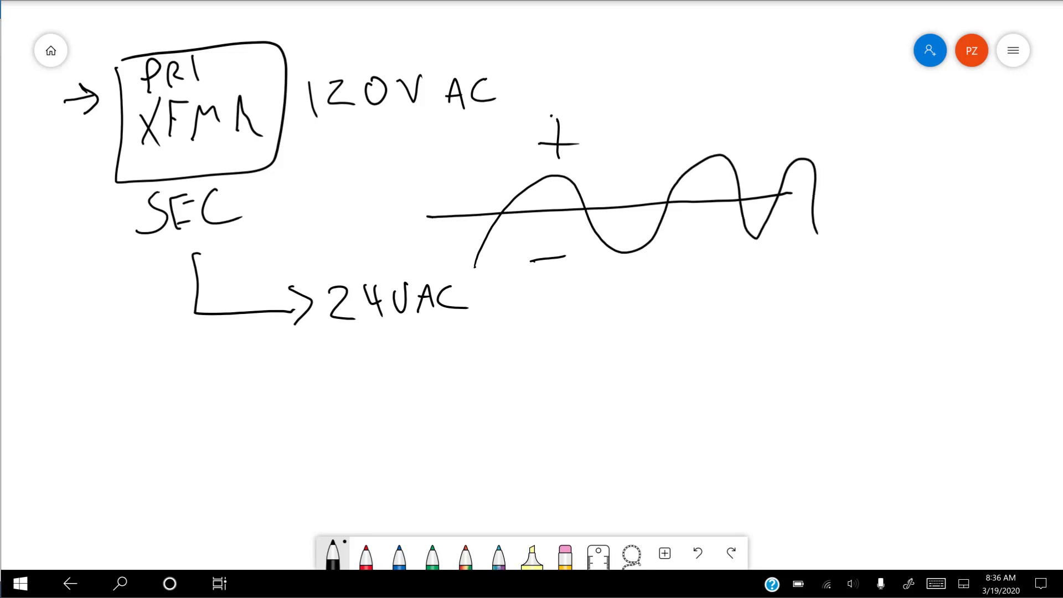
Handwrite DC left of the wave and add two arrowed lines pointing at it
{"action": "left_click_drag", "start_coordinate": [369, 166], "coordinate": [370, 196]}
{"action": "mouse_move", "coordinate": [427, 168]}
{"action": "left_mouse_down"}
{"action": "mouse_move", "coordinate": [428, 190]}
{"action": "mouse_move", "coordinate": [526, 172]}
{"action": "left_mouse_up"}
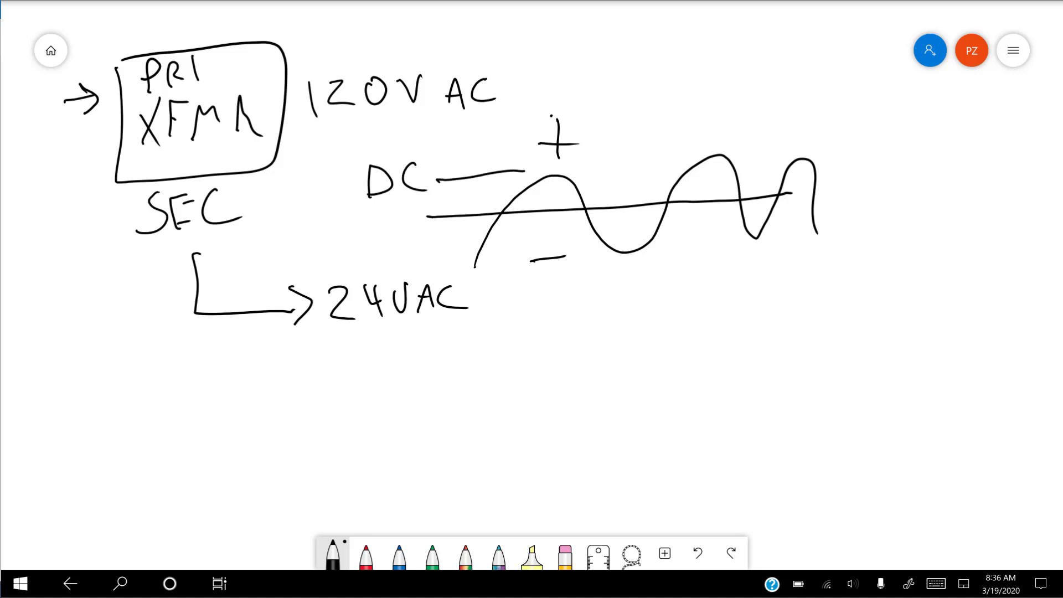
{"action": "mouse_move", "coordinate": [428, 250]}
{"action": "left_mouse_down"}
{"action": "mouse_move", "coordinate": [491, 244]}
{"action": "mouse_move", "coordinate": [489, 257]}
{"action": "left_mouse_up"}
{"action": "mouse_move", "coordinate": [525, 149]}
{"action": "left_mouse_down"}
{"action": "mouse_move", "coordinate": [542, 164]}
{"action": "mouse_move", "coordinate": [521, 185]}
{"action": "left_mouse_up"}
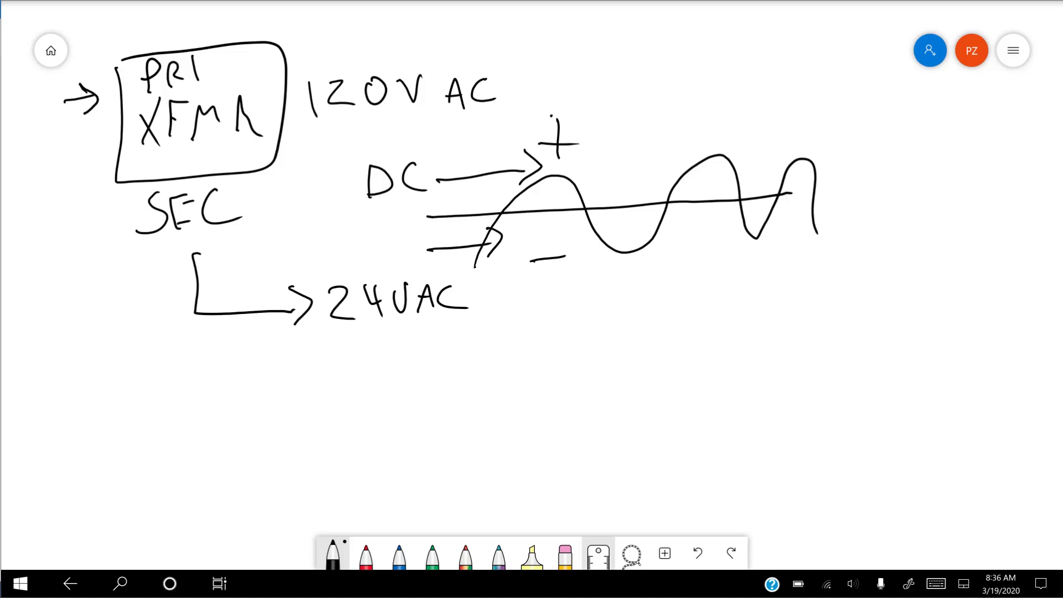
{"action": "left_click", "coordinate": [565, 554]}
Erase the DC label, arrows, signs, axis and wave, then underline 120V AC in black
{"action": "mouse_move", "coordinate": [396, 173]}
{"action": "left_mouse_down"}
{"action": "mouse_move", "coordinate": [410, 149]}
{"action": "mouse_move", "coordinate": [359, 204]}
{"action": "mouse_move", "coordinate": [482, 161]}
{"action": "mouse_move", "coordinate": [500, 249]}
{"action": "mouse_move", "coordinate": [572, 215]}
{"action": "mouse_move", "coordinate": [595, 129]}
{"action": "mouse_move", "coordinate": [668, 208]}
{"action": "mouse_move", "coordinate": [831, 185]}
{"action": "left_mouse_up"}
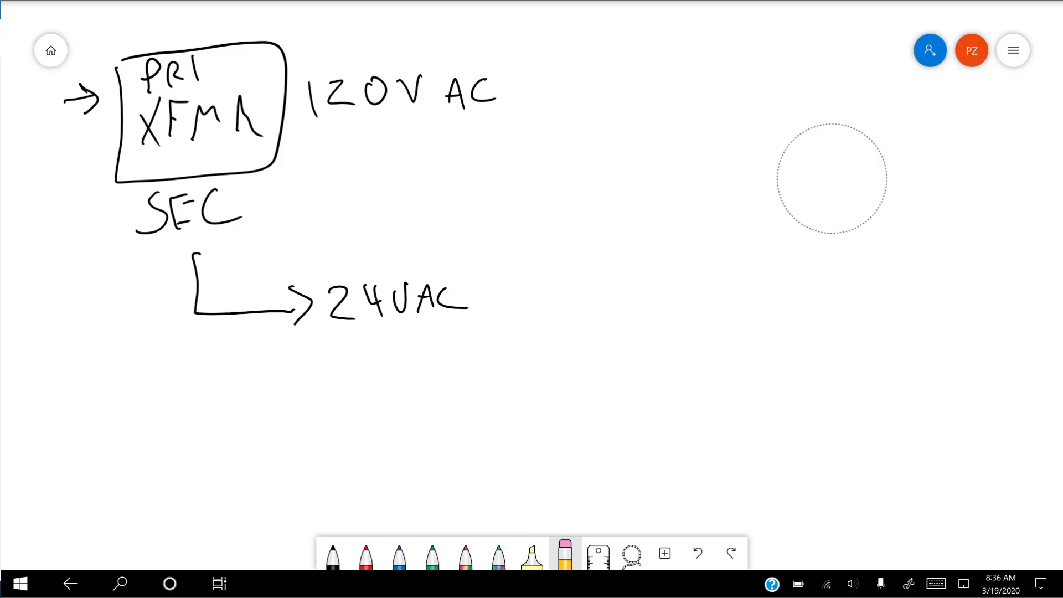
{"action": "left_click", "coordinate": [333, 554]}
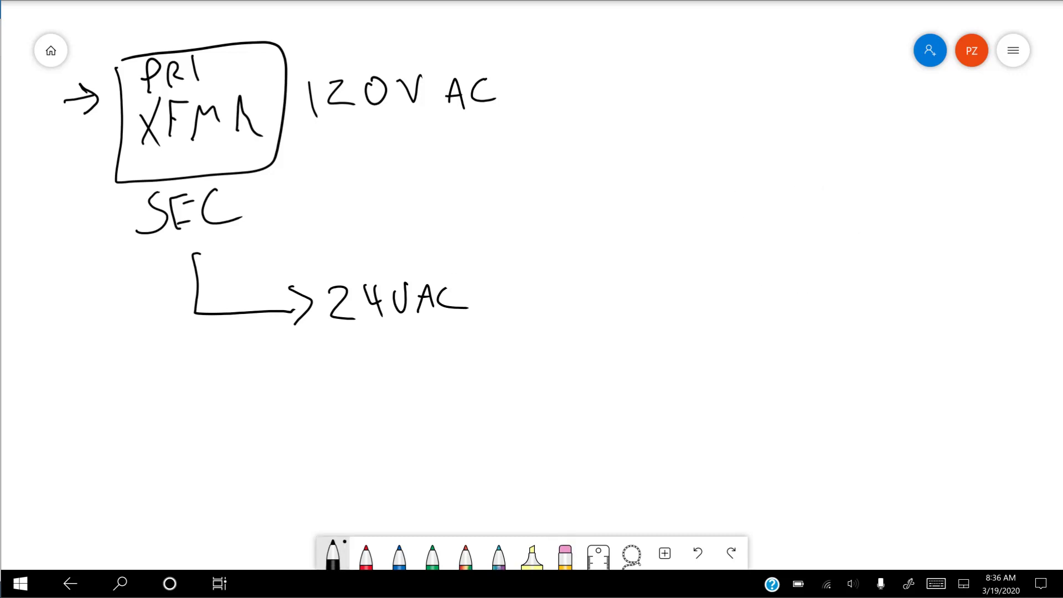
{"action": "left_click_drag", "start_coordinate": [303, 131], "coordinate": [514, 121]}
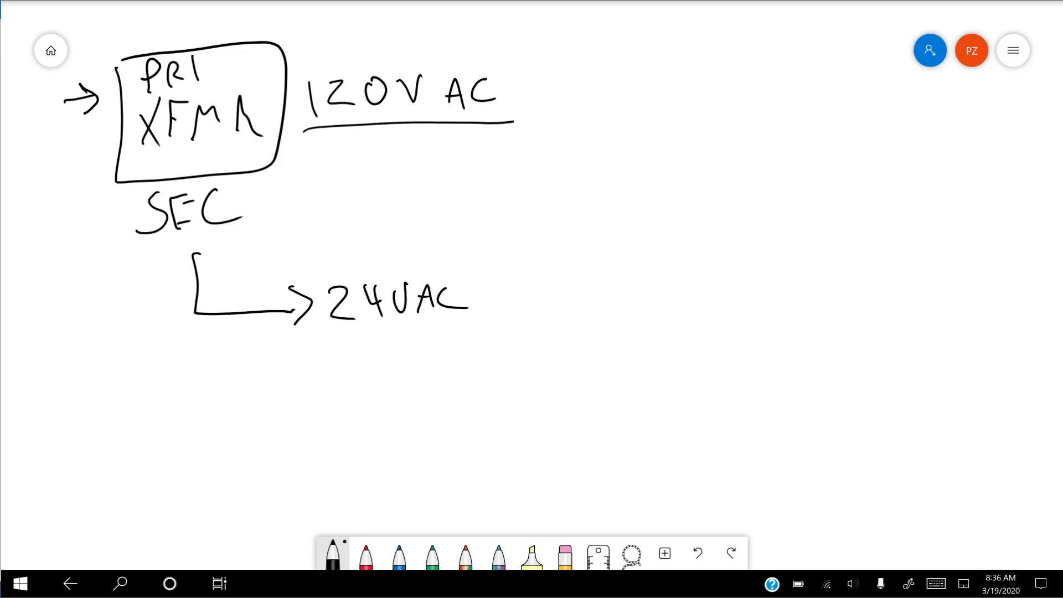
{"action": "left_click", "coordinate": [565, 554]}
Erase SEC and 24VAC, then draw two leads below the box labelled H and C
{"action": "mouse_move", "coordinate": [476, 299]}
{"action": "left_mouse_down"}
{"action": "mouse_move", "coordinate": [449, 280]}
{"action": "mouse_move", "coordinate": [340, 266]}
{"action": "mouse_move", "coordinate": [238, 294]}
{"action": "mouse_move", "coordinate": [175, 249]}
{"action": "mouse_move", "coordinate": [192, 242]}
{"action": "left_mouse_up"}
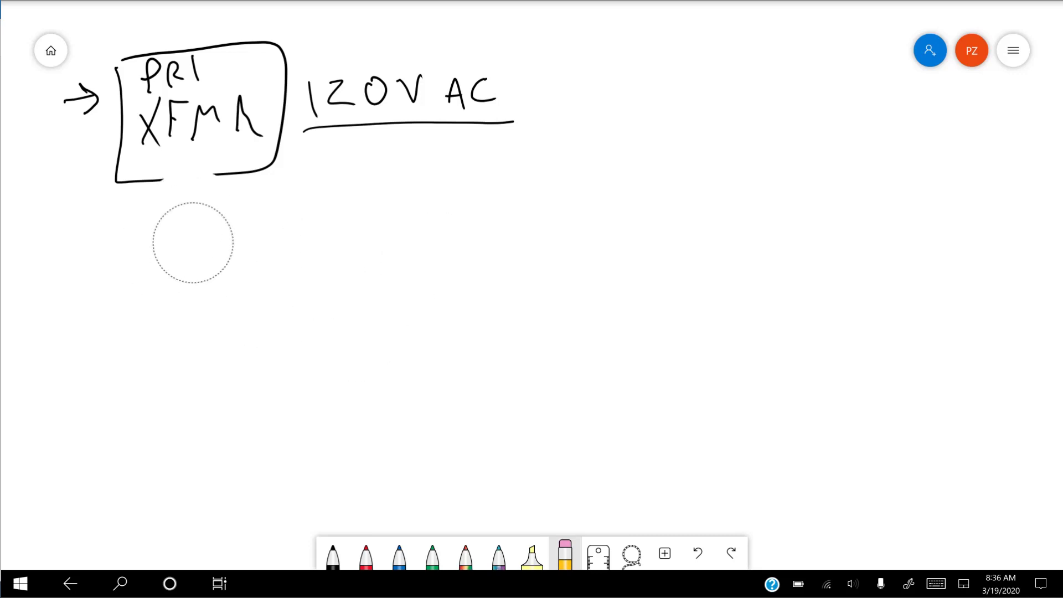
{"action": "left_click", "coordinate": [333, 553]}
{"action": "mouse_move", "coordinate": [160, 179]}
{"action": "left_mouse_down"}
{"action": "mouse_move", "coordinate": [260, 176]}
{"action": "mouse_move", "coordinate": [169, 234]}
{"action": "mouse_move", "coordinate": [177, 318]}
{"action": "left_mouse_up"}
{"action": "left_click_drag", "start_coordinate": [124, 228], "coordinate": [123, 257]}
{"action": "left_click_drag", "start_coordinate": [124, 244], "coordinate": [133, 256]}
{"action": "left_click_drag", "start_coordinate": [143, 225], "coordinate": [145, 265]}
{"action": "left_click_drag", "start_coordinate": [228, 187], "coordinate": [247, 315]}
{"action": "left_click_drag", "start_coordinate": [277, 207], "coordinate": [289, 237]}
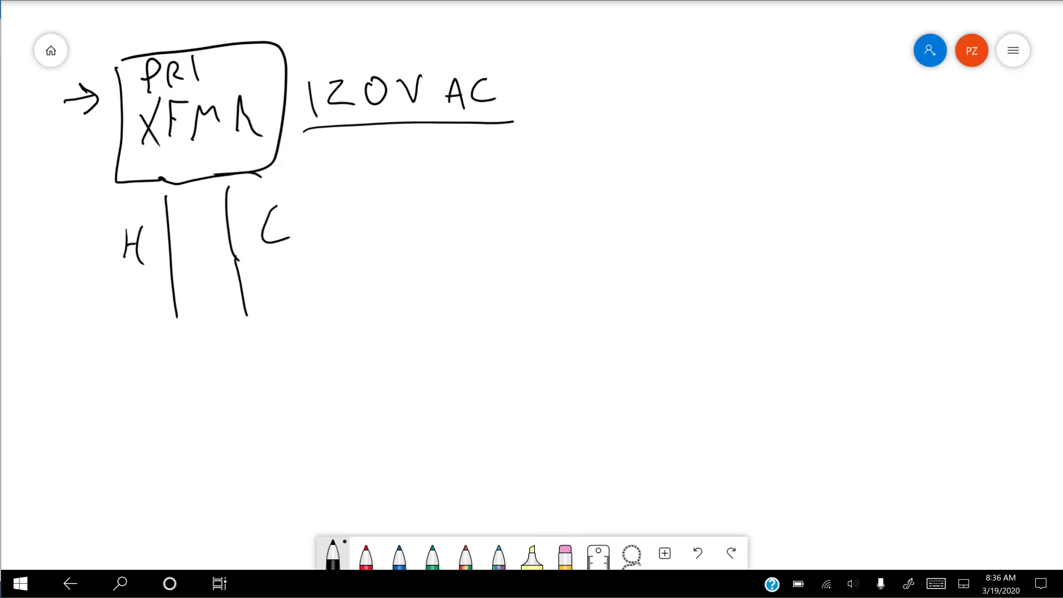
Replace the black H lead with a red one
{"action": "left_click", "coordinate": [565, 554]}
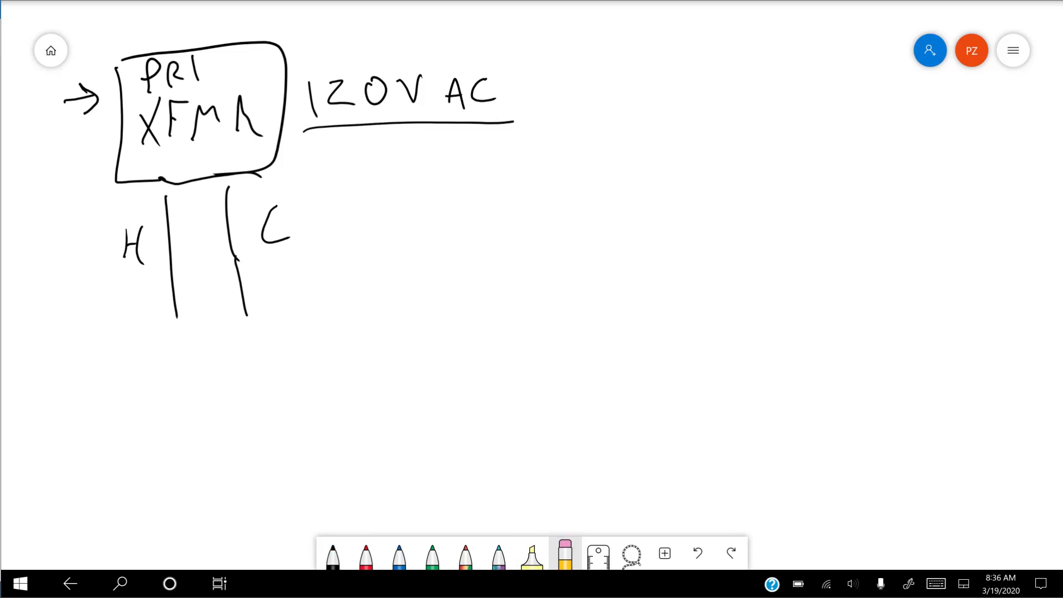
{"action": "left_click_drag", "start_coordinate": [167, 197], "coordinate": [175, 343]}
{"action": "left_click", "coordinate": [365, 554]}
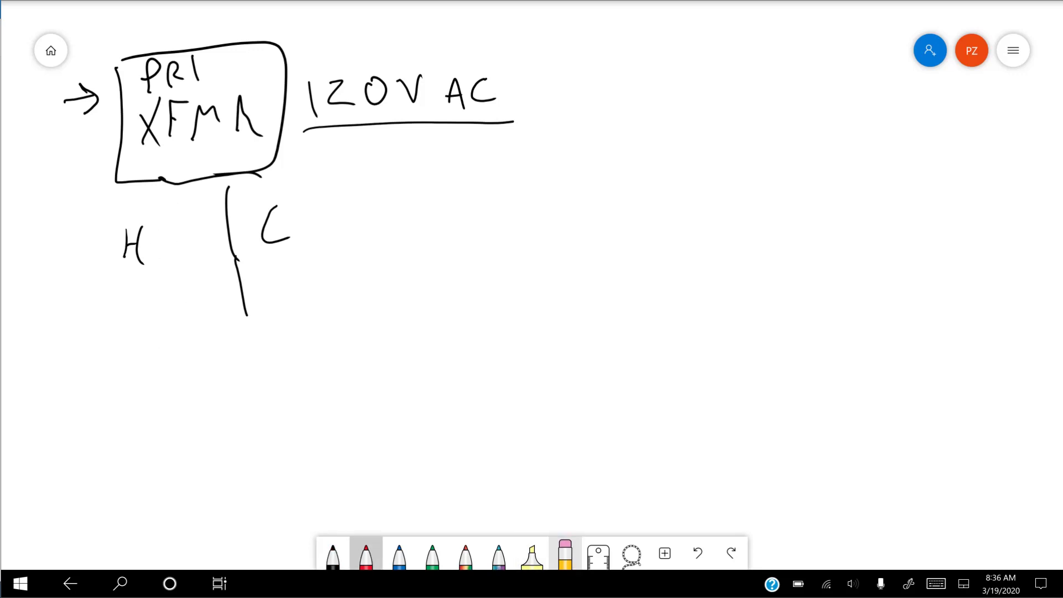
{"action": "left_click_drag", "start_coordinate": [170, 196], "coordinate": [180, 349]}
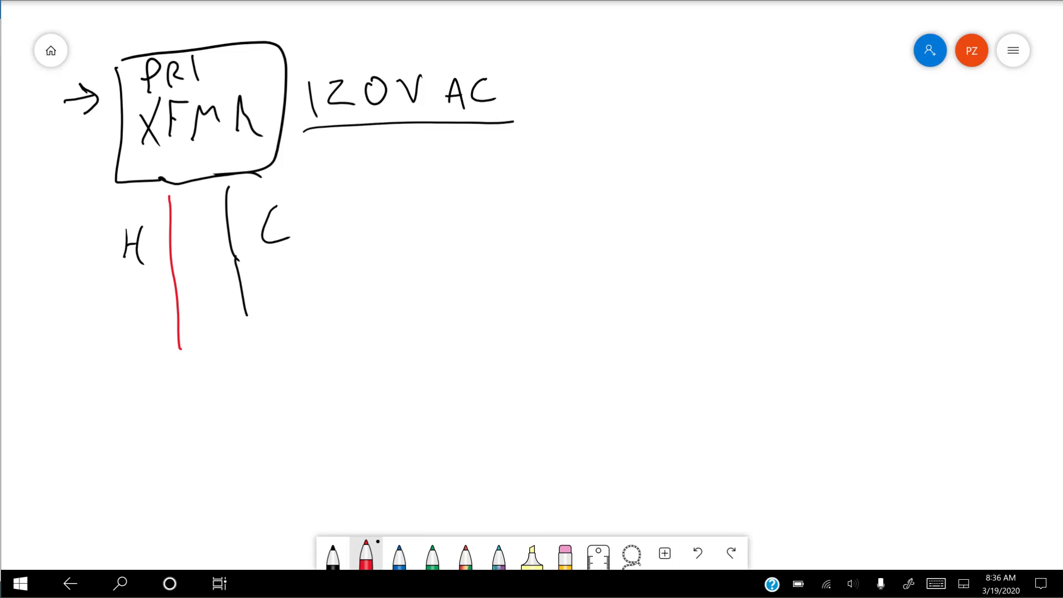
Bend the C lead down and right in black to a large box
{"action": "left_click", "coordinate": [333, 554]}
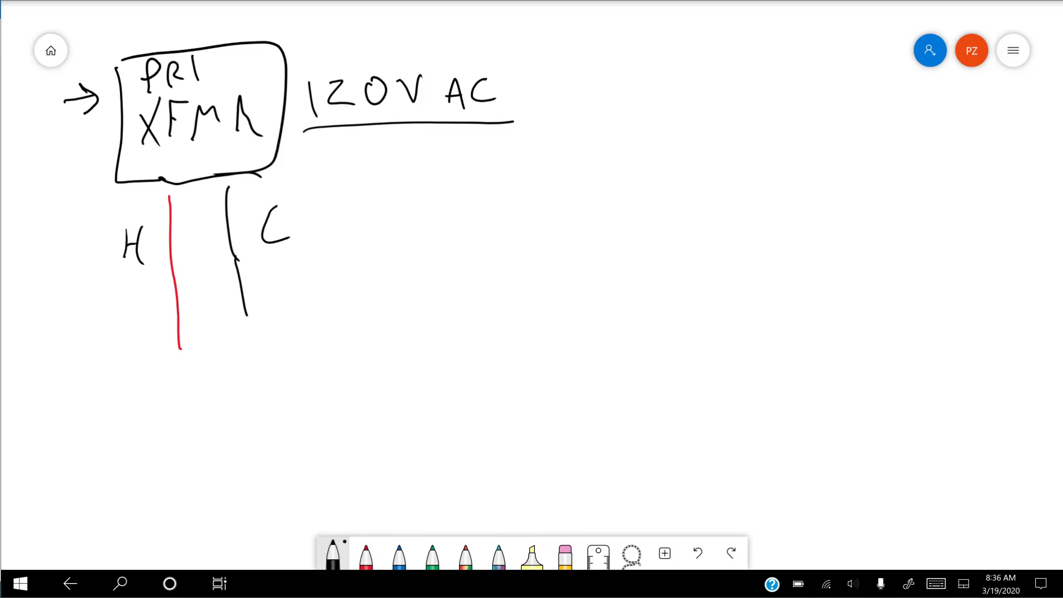
{"action": "mouse_move", "coordinate": [241, 317]}
{"action": "left_mouse_down"}
{"action": "mouse_move", "coordinate": [263, 369]}
{"action": "mouse_move", "coordinate": [345, 355]}
{"action": "left_mouse_up"}
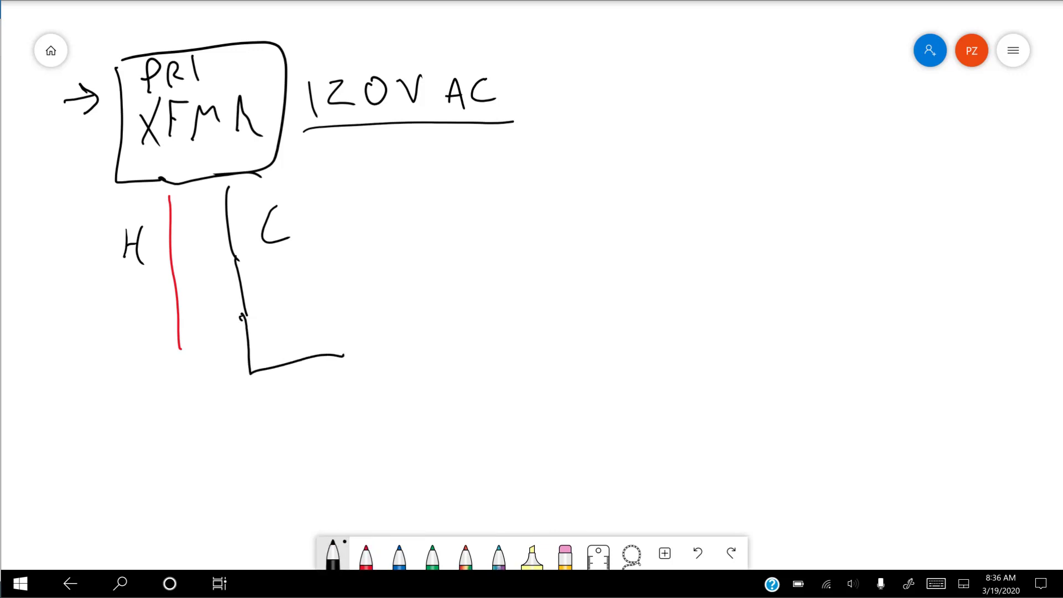
{"action": "mouse_move", "coordinate": [345, 303]}
{"action": "left_mouse_down"}
{"action": "mouse_move", "coordinate": [336, 446]}
{"action": "mouse_move", "coordinate": [628, 443]}
{"action": "mouse_move", "coordinate": [376, 284]}
{"action": "mouse_move", "coordinate": [348, 287]}
{"action": "left_mouse_up"}
Write CONT inside the large box and label the C lead's COM terminal
{"action": "left_click_drag", "start_coordinate": [398, 327], "coordinate": [381, 367]}
{"action": "left_click_drag", "start_coordinate": [424, 338], "coordinate": [424, 338]}
{"action": "left_click_drag", "start_coordinate": [453, 366], "coordinate": [471, 328]}
{"action": "mouse_move", "coordinate": [494, 344]}
{"action": "left_mouse_down"}
{"action": "mouse_move", "coordinate": [495, 363]}
{"action": "mouse_move", "coordinate": [523, 323]}
{"action": "left_mouse_up"}
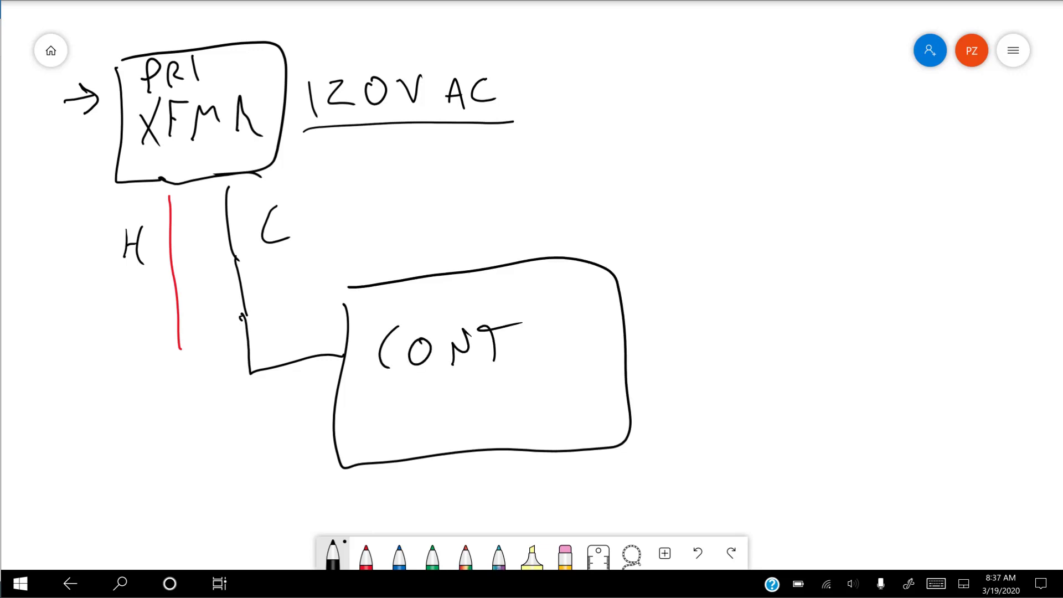
{"action": "left_click_drag", "start_coordinate": [356, 343], "coordinate": [352, 362]}
{"action": "mouse_move", "coordinate": [360, 349]}
{"action": "left_mouse_down"}
{"action": "mouse_move", "coordinate": [366, 359]}
{"action": "mouse_move", "coordinate": [381, 339]}
{"action": "left_mouse_up"}
Write HOT below CONT and run the red H lead into the HOT terminal
{"action": "mouse_move", "coordinate": [348, 390]}
{"action": "left_mouse_down"}
{"action": "mouse_move", "coordinate": [348, 416]}
{"action": "mouse_move", "coordinate": [361, 386]}
{"action": "left_mouse_up"}
{"action": "left_click_drag", "start_coordinate": [357, 395], "coordinate": [357, 409]}
{"action": "mouse_move", "coordinate": [371, 391]}
{"action": "left_mouse_down"}
{"action": "mouse_move", "coordinate": [365, 399]}
{"action": "mouse_move", "coordinate": [370, 391]}
{"action": "left_mouse_up"}
{"action": "mouse_move", "coordinate": [387, 388]}
{"action": "left_mouse_down"}
{"action": "mouse_move", "coordinate": [383, 407]}
{"action": "mouse_move", "coordinate": [395, 382]}
{"action": "left_mouse_up"}
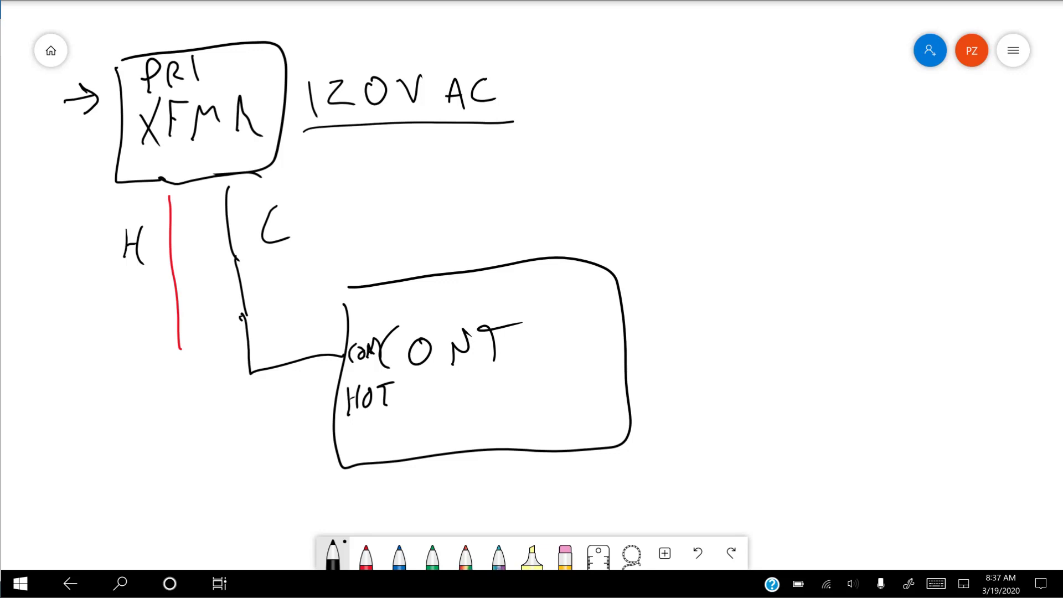
{"action": "left_click", "coordinate": [366, 554]}
{"action": "mouse_move", "coordinate": [180, 344]}
{"action": "left_mouse_down"}
{"action": "mouse_move", "coordinate": [205, 412]}
{"action": "mouse_move", "coordinate": [332, 407]}
{"action": "left_mouse_up"}
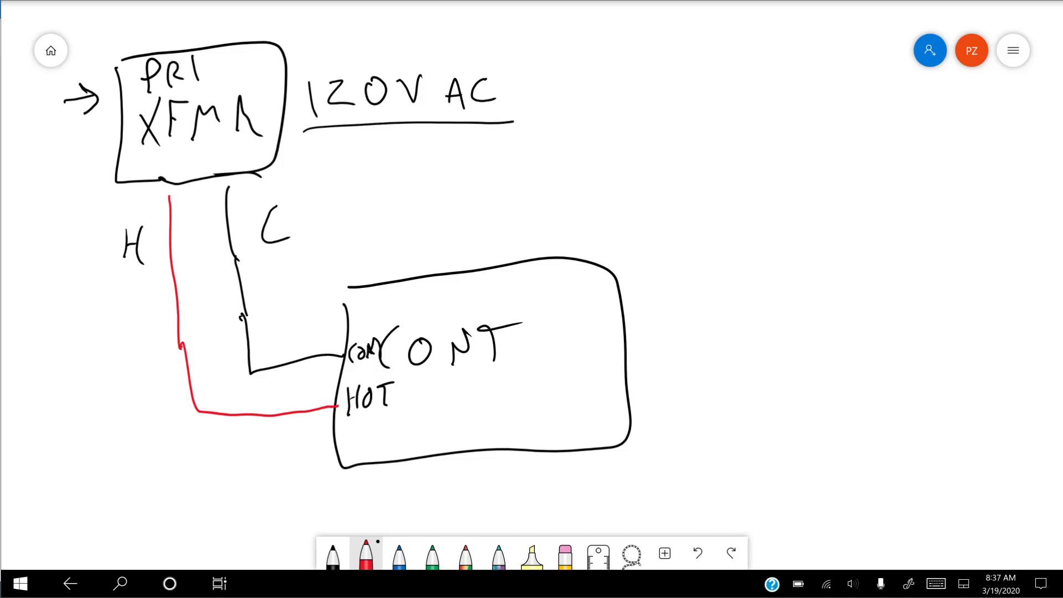
{"action": "left_click", "coordinate": [399, 554]}
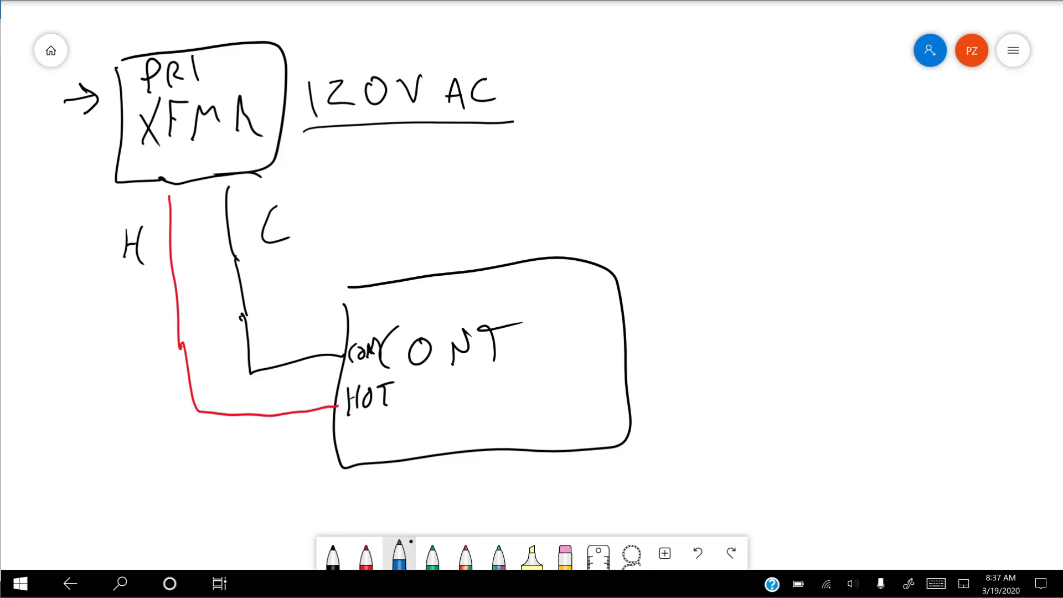
Trace the hot path and return path in blue, first dotted then solid, back to the transformer
{"action": "mouse_move", "coordinate": [151, 232]}
{"action": "left_mouse_down"}
{"action": "mouse_move", "coordinate": [146, 414]}
{"action": "mouse_move", "coordinate": [185, 446]}
{"action": "mouse_move", "coordinate": [281, 445]}
{"action": "left_mouse_up"}
{"action": "left_click_drag", "start_coordinate": [307, 335], "coordinate": [296, 335]}
{"action": "left_click", "coordinate": [269, 334]}
{"action": "mouse_move", "coordinate": [153, 233]}
{"action": "left_mouse_down"}
{"action": "mouse_move", "coordinate": [150, 406]}
{"action": "mouse_move", "coordinate": [191, 455]}
{"action": "mouse_move", "coordinate": [334, 444]}
{"action": "left_mouse_up"}
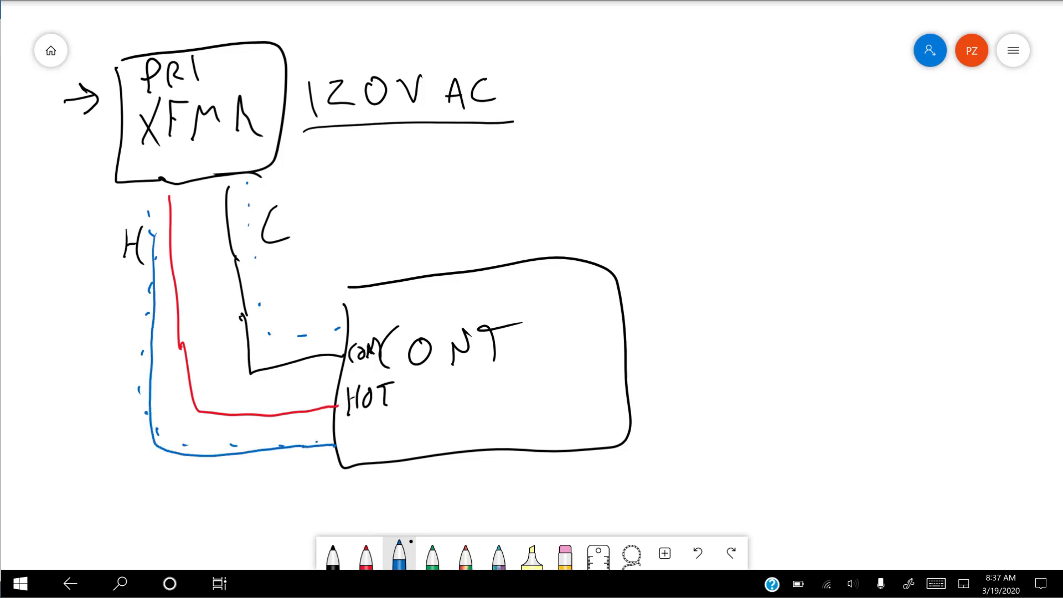
{"action": "mouse_move", "coordinate": [338, 328]}
{"action": "left_mouse_down"}
{"action": "mouse_move", "coordinate": [269, 340]}
{"action": "mouse_move", "coordinate": [245, 182]}
{"action": "mouse_move", "coordinate": [254, 199]}
{"action": "mouse_move", "coordinate": [242, 200]}
{"action": "left_mouse_up"}
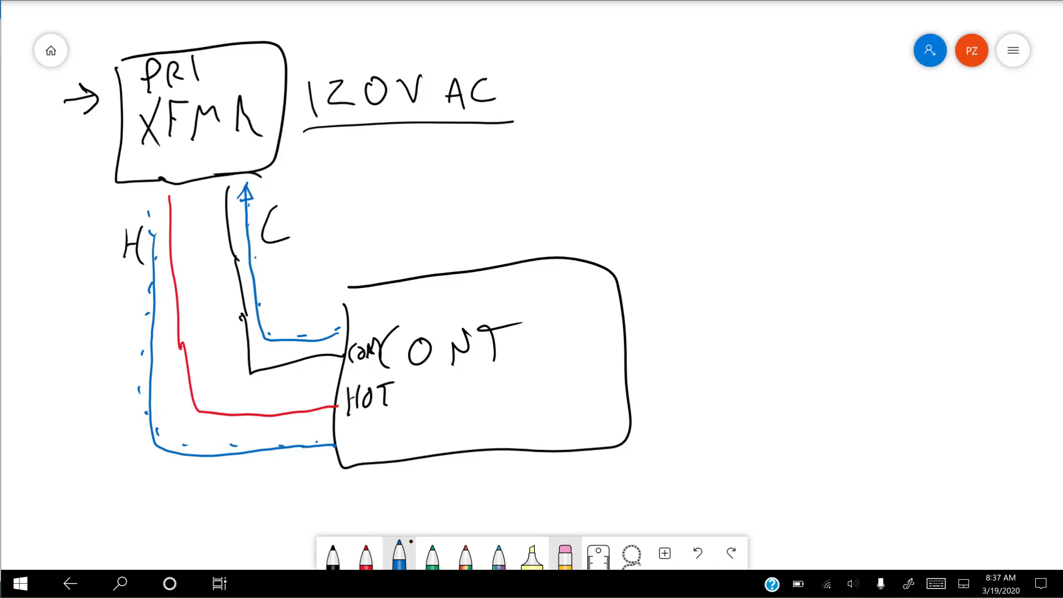
Erase the entire transformer and controller diagram from the board
{"action": "left_click", "coordinate": [565, 553]}
{"action": "left_click", "coordinate": [333, 554]}
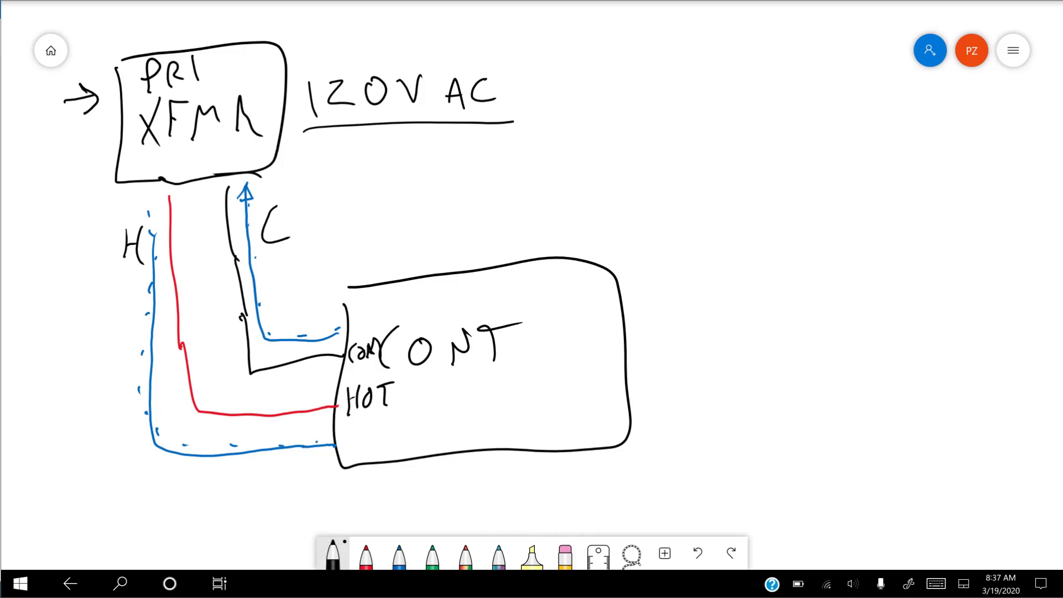
{"action": "left_click", "coordinate": [565, 554]}
{"action": "mouse_move", "coordinate": [626, 421]}
{"action": "left_mouse_down"}
{"action": "mouse_move", "coordinate": [574, 468]}
{"action": "mouse_move", "coordinate": [645, 285]}
{"action": "mouse_move", "coordinate": [485, 348]}
{"action": "mouse_move", "coordinate": [423, 423]}
{"action": "mouse_move", "coordinate": [112, 330]}
{"action": "mouse_move", "coordinate": [180, 167]}
{"action": "mouse_move", "coordinate": [88, 88]}
{"action": "mouse_move", "coordinate": [261, 140]}
{"action": "mouse_move", "coordinate": [264, 231]}
{"action": "mouse_move", "coordinate": [221, 156]}
{"action": "mouse_move", "coordinate": [182, 216]}
{"action": "mouse_move", "coordinate": [340, 119]}
{"action": "mouse_move", "coordinate": [438, 104]}
{"action": "mouse_move", "coordinate": [194, 200]}
{"action": "left_mouse_up"}
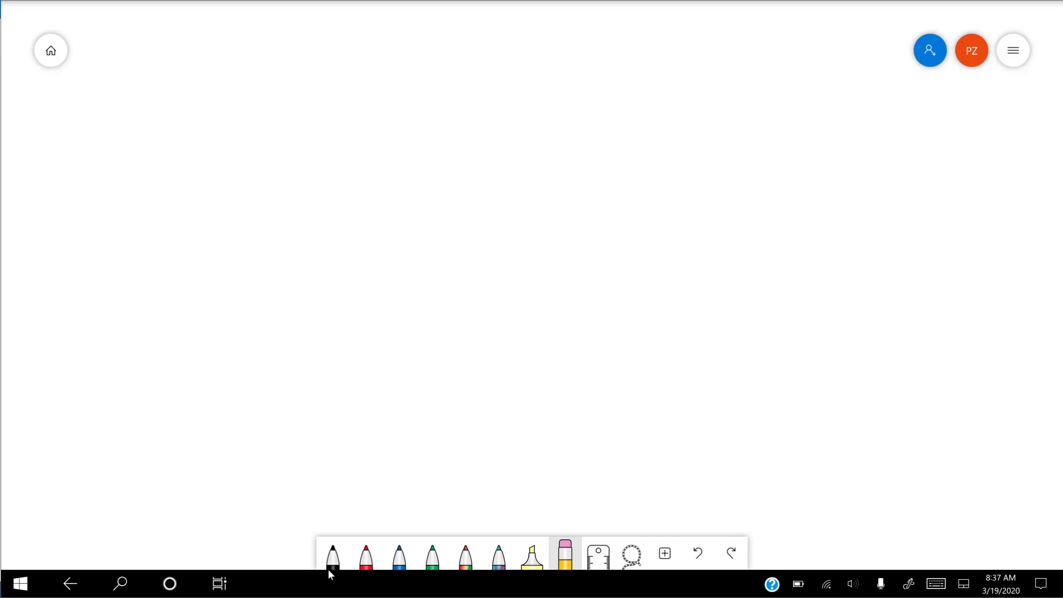
Select the black pen and start the controller box outline
{"action": "left_click", "coordinate": [331, 562]}
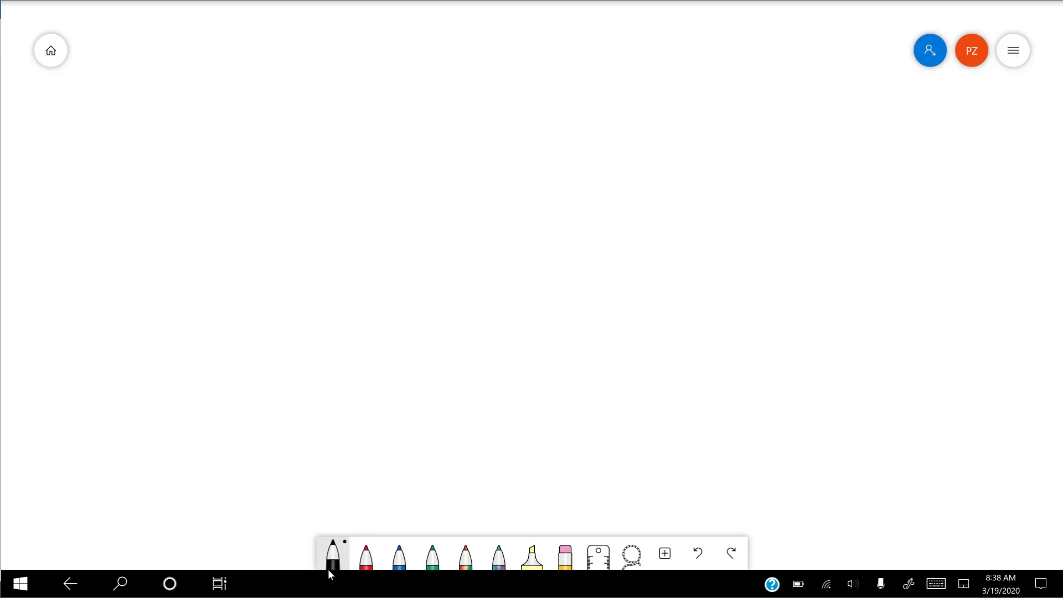
{"action": "mouse_move", "coordinate": [290, 208]}
{"action": "left_mouse_down"}
{"action": "mouse_move", "coordinate": [292, 349]}
{"action": "mouse_move", "coordinate": [433, 345]}
{"action": "mouse_move", "coordinate": [630, 293]}
{"action": "mouse_move", "coordinate": [638, 172]}
{"action": "mouse_move", "coordinate": [314, 194]}
{"action": "left_mouse_up"}
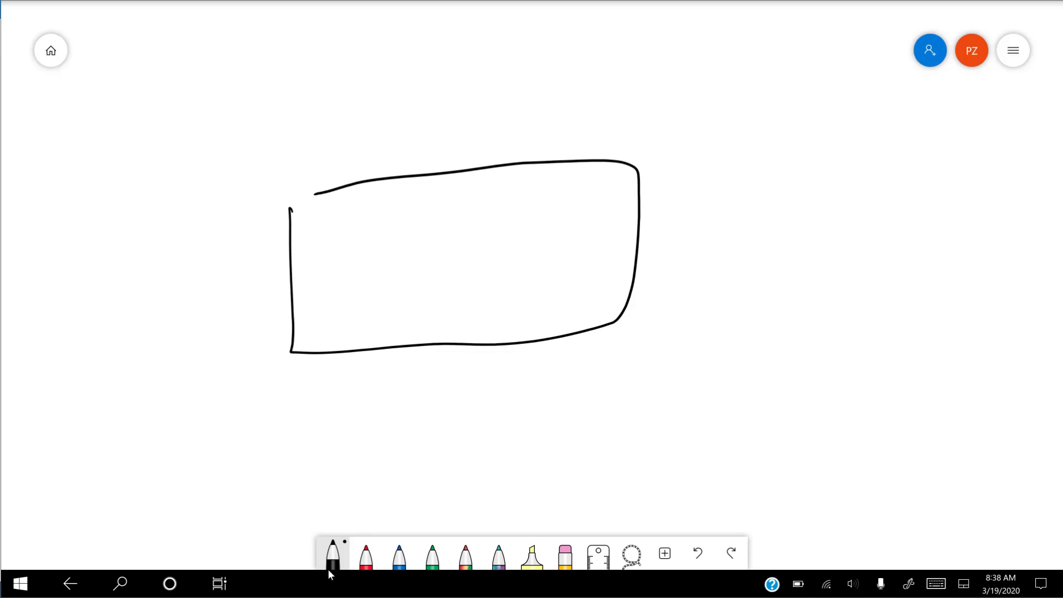
Draw the output and return wires looping to a terminal, plus the relay contact symbol
{"action": "mouse_move", "coordinate": [712, 70]}
{"action": "left_mouse_down"}
{"action": "mouse_move", "coordinate": [727, 70]}
{"action": "mouse_move", "coordinate": [717, 48]}
{"action": "mouse_move", "coordinate": [586, 46]}
{"action": "mouse_move", "coordinate": [334, 75]}
{"action": "mouse_move", "coordinate": [326, 189]}
{"action": "left_mouse_up"}
{"action": "mouse_move", "coordinate": [708, 103]}
{"action": "left_mouse_down"}
{"action": "mouse_move", "coordinate": [704, 127]}
{"action": "mouse_move", "coordinate": [563, 121]}
{"action": "mouse_move", "coordinate": [334, 145]}
{"action": "mouse_move", "coordinate": [340, 188]}
{"action": "left_mouse_up"}
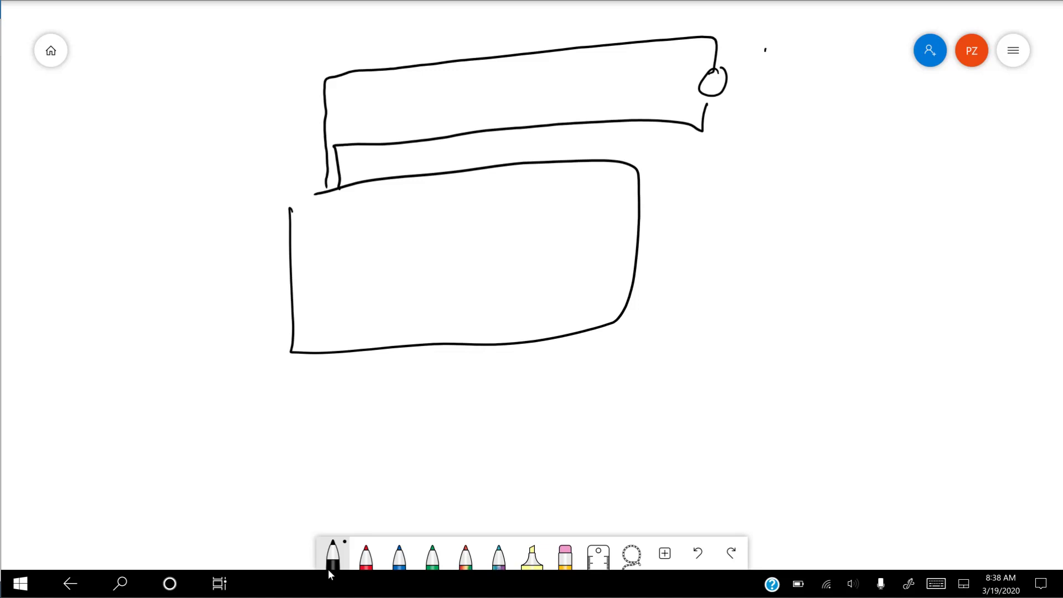
{"action": "mouse_move", "coordinate": [766, 49]}
{"action": "left_mouse_down"}
{"action": "mouse_move", "coordinate": [765, 72]}
{"action": "mouse_move", "coordinate": [749, 79]}
{"action": "mouse_move", "coordinate": [779, 77]}
{"action": "left_mouse_up"}
{"action": "mouse_move", "coordinate": [744, 110]}
{"action": "left_mouse_down"}
{"action": "mouse_move", "coordinate": [772, 103]}
{"action": "mouse_move", "coordinate": [755, 145]}
{"action": "mouse_move", "coordinate": [848, 140]}
{"action": "left_mouse_up"}
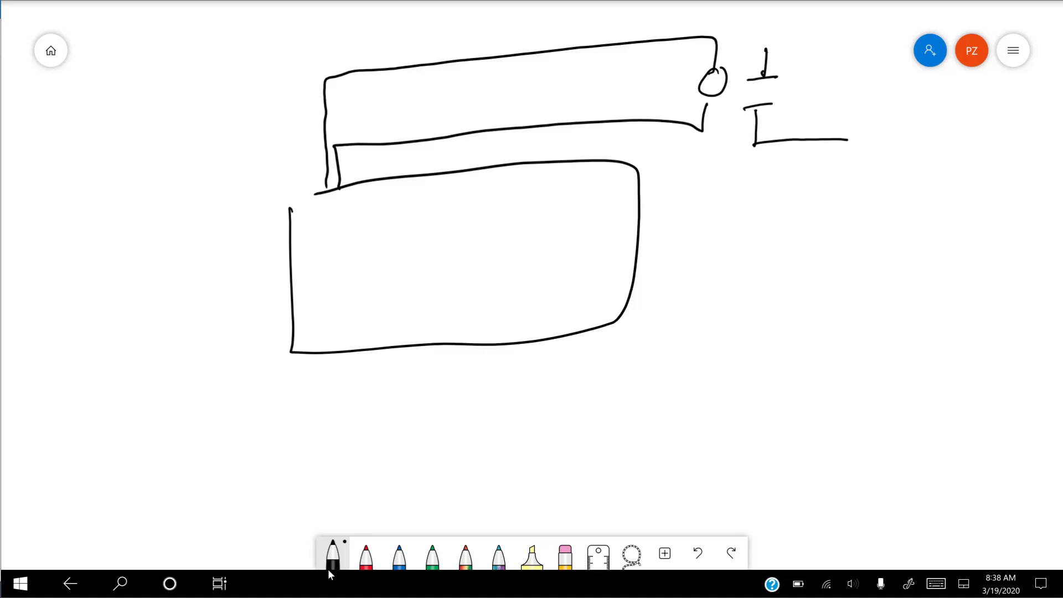
{"action": "left_click_drag", "start_coordinate": [767, 51], "coordinate": [839, 47]}
Label the controller output DO with 24V beneath it
{"action": "mouse_move", "coordinate": [318, 201]}
{"action": "left_mouse_down"}
{"action": "mouse_move", "coordinate": [316, 222]}
{"action": "mouse_move", "coordinate": [359, 199]}
{"action": "left_mouse_up"}
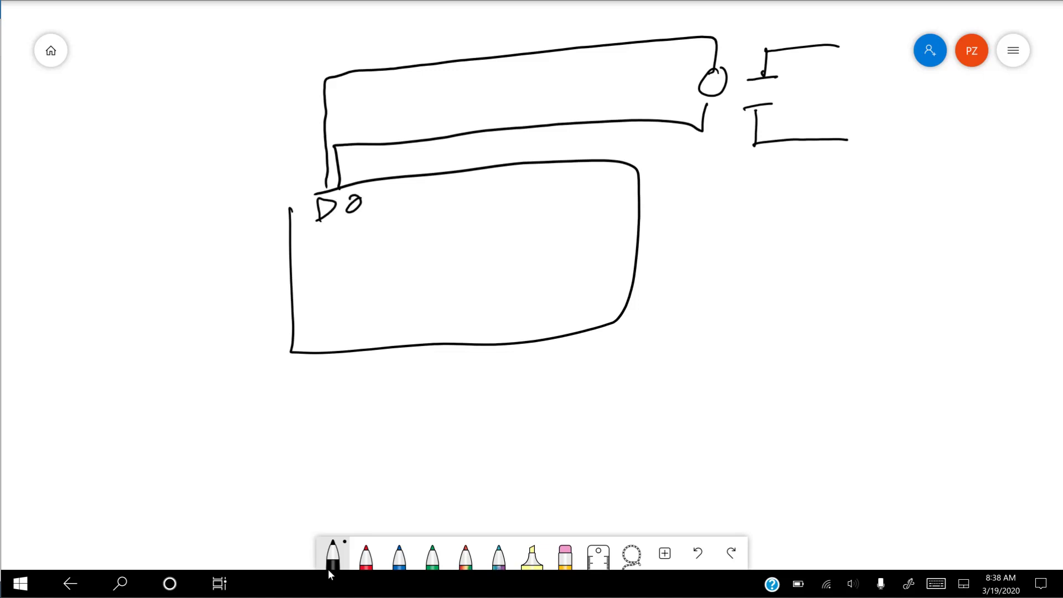
{"action": "mouse_move", "coordinate": [328, 233]}
{"action": "left_mouse_down"}
{"action": "mouse_move", "coordinate": [349, 246]}
{"action": "mouse_move", "coordinate": [361, 231]}
{"action": "left_mouse_up"}
{"action": "mouse_move", "coordinate": [363, 222]}
{"action": "left_mouse_down"}
{"action": "mouse_move", "coordinate": [364, 240]}
{"action": "mouse_move", "coordinate": [383, 220]}
{"action": "left_mouse_up"}
Fill the output terminal circle red and circle the relay contacts in blue
{"action": "left_click", "coordinate": [366, 557]}
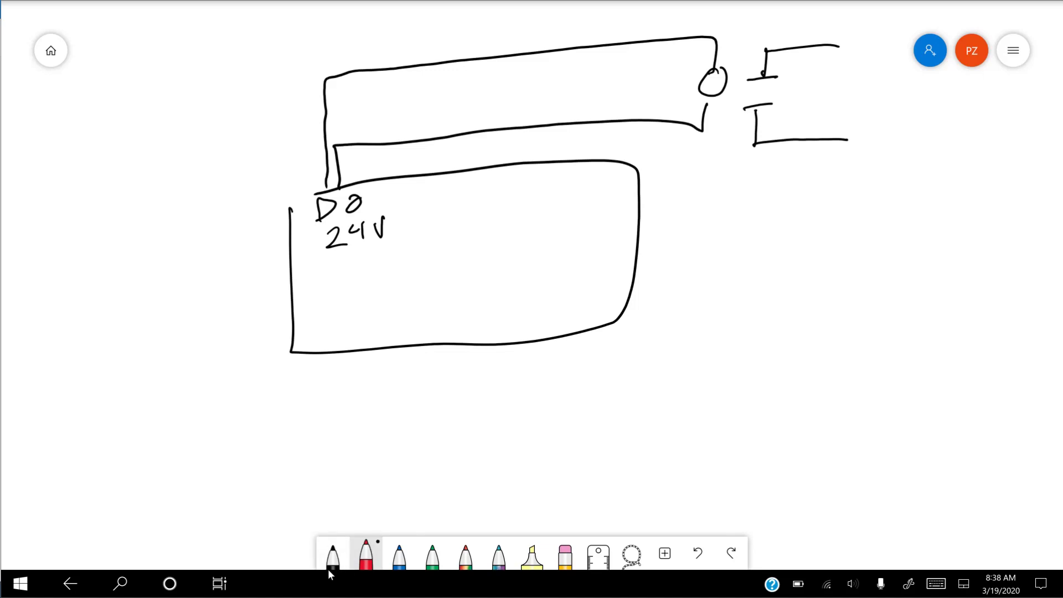
{"action": "mouse_move", "coordinate": [713, 78]}
{"action": "left_mouse_down"}
{"action": "mouse_move", "coordinate": [702, 91]}
{"action": "mouse_move", "coordinate": [714, 97]}
{"action": "mouse_move", "coordinate": [699, 95]}
{"action": "left_mouse_up"}
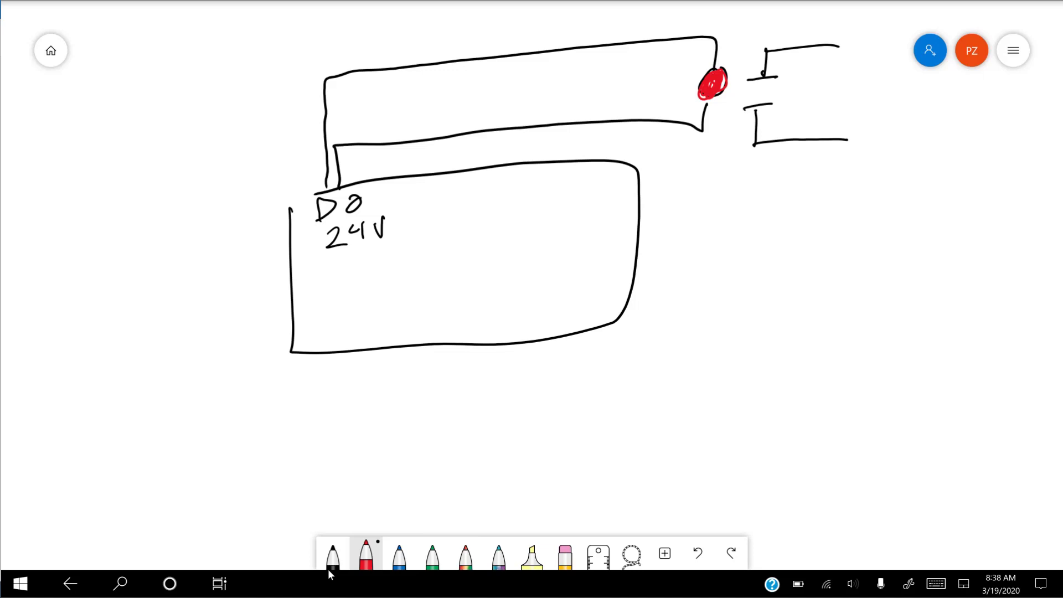
{"action": "left_click", "coordinate": [332, 556]}
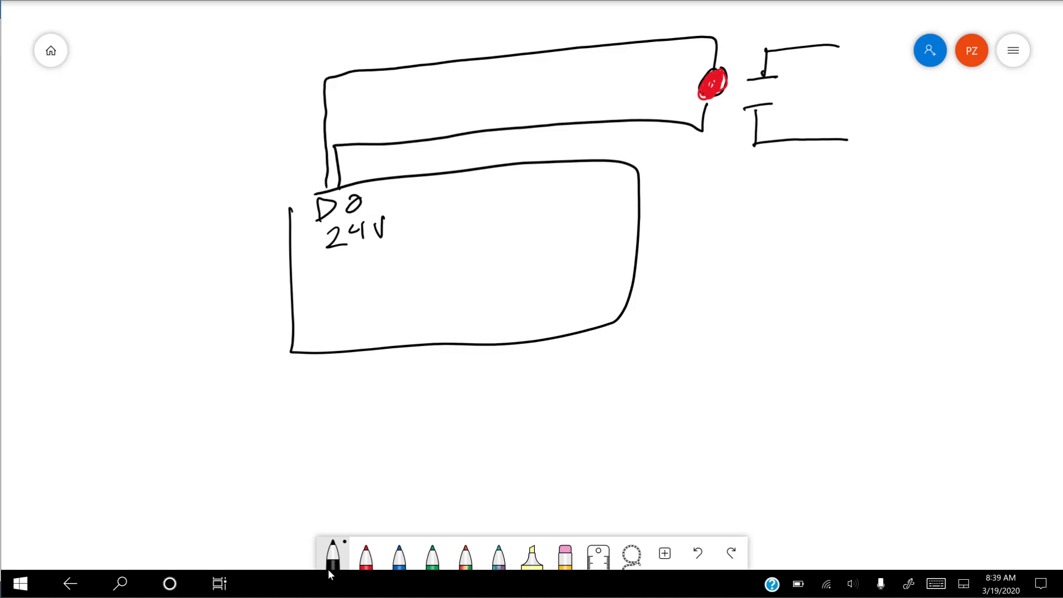
{"action": "left_click", "coordinate": [405, 571]}
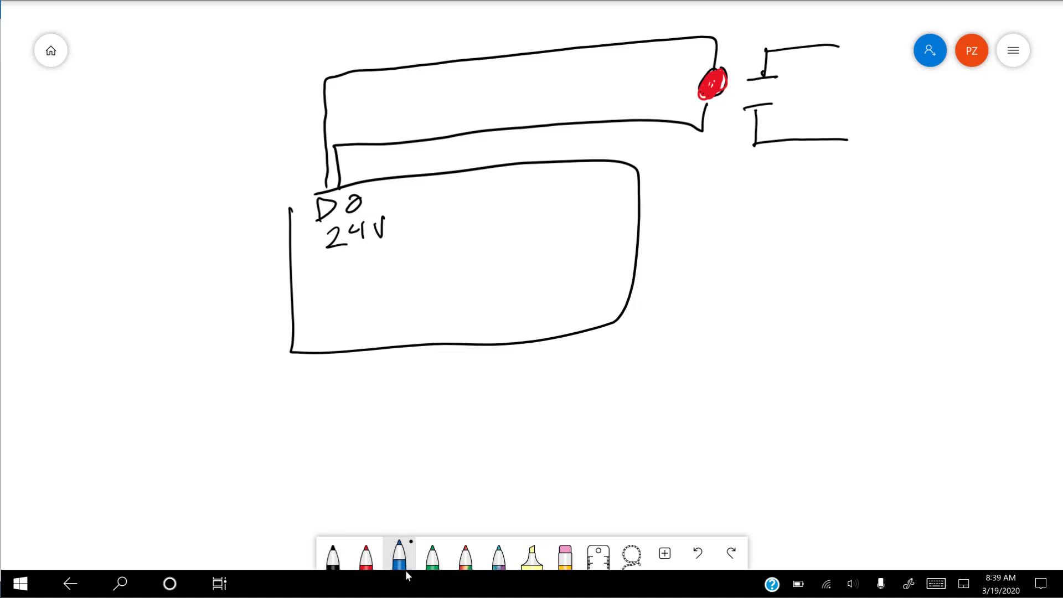
{"action": "mouse_move", "coordinate": [862, 20]}
{"action": "left_mouse_down"}
{"action": "mouse_move", "coordinate": [763, 41]}
{"action": "mouse_move", "coordinate": [723, 183]}
{"action": "mouse_move", "coordinate": [880, 123]}
{"action": "mouse_move", "coordinate": [848, 21]}
{"action": "left_mouse_up"}
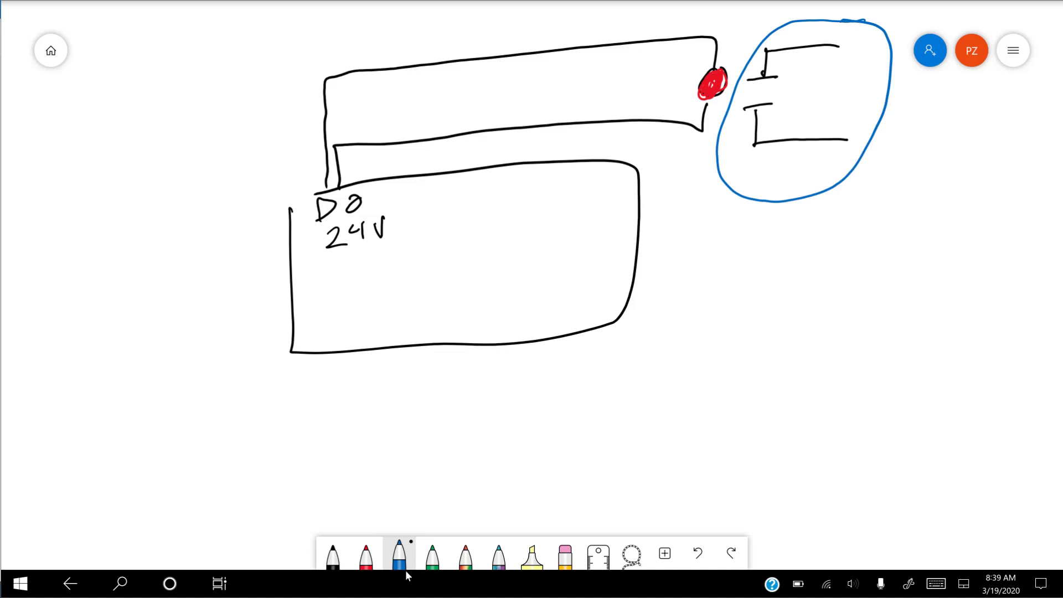
Mark the ends of the upper and lower contacts in black
{"action": "left_click", "coordinate": [333, 554]}
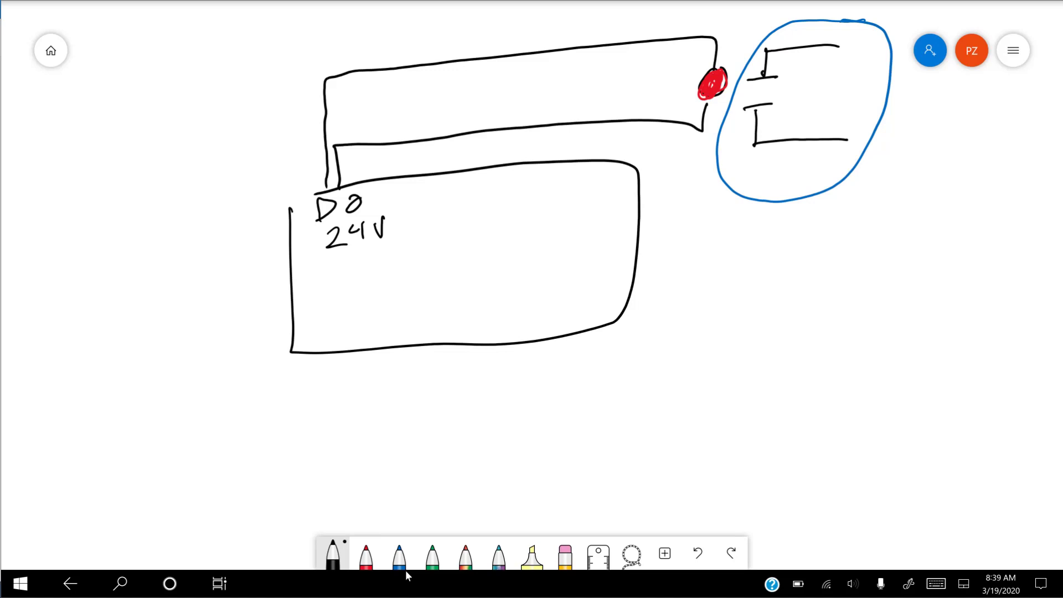
{"action": "mouse_move", "coordinate": [855, 34]}
{"action": "left_mouse_down"}
{"action": "mouse_move", "coordinate": [846, 46]}
{"action": "mouse_move", "coordinate": [850, 33]}
{"action": "left_mouse_up"}
{"action": "left_click_drag", "start_coordinate": [849, 123], "coordinate": [854, 144]}
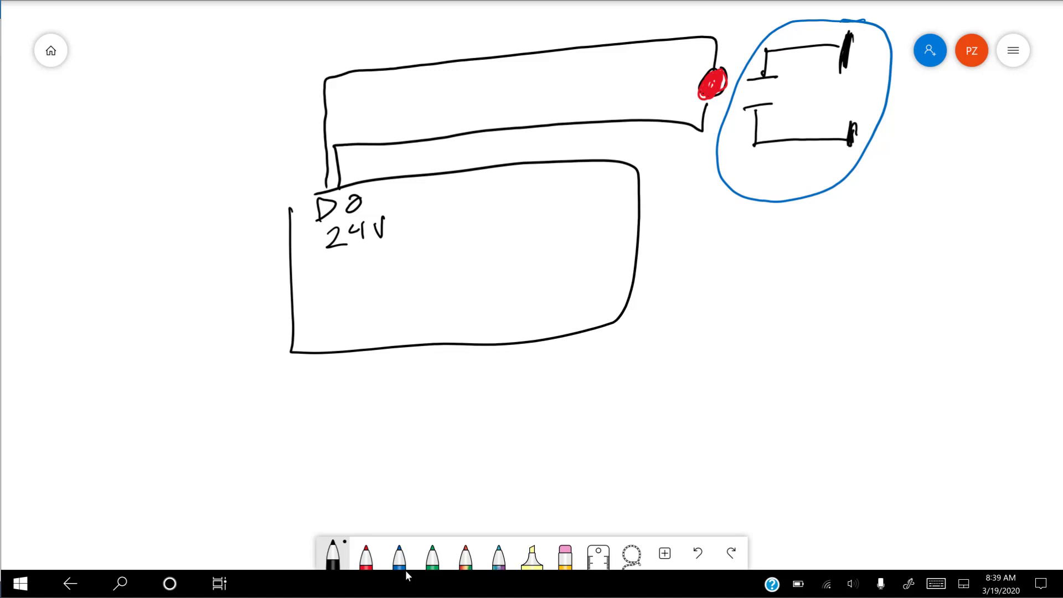